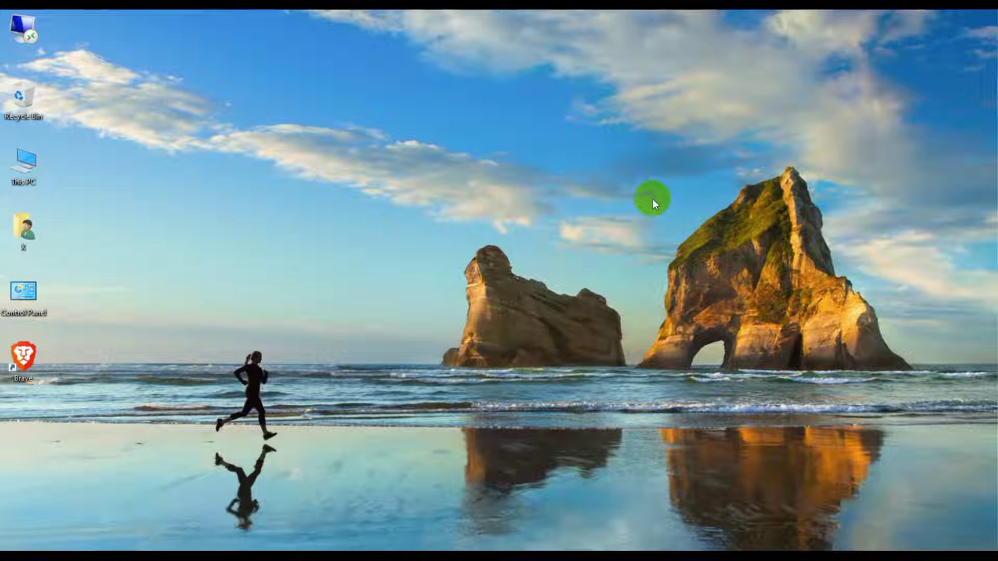
# Launch Brave from its desktop shortcut to reach the new tab page
pyautogui.doubleClick(30, 353)
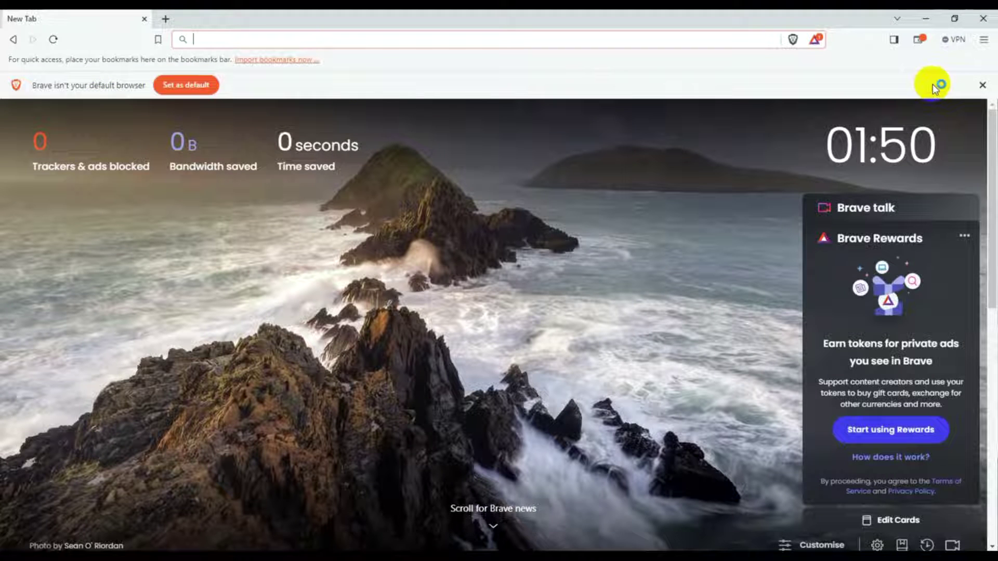
# Dismiss the default-browser infobar and decline Brave News with 'No, thanks'
pyautogui.click(983, 87)
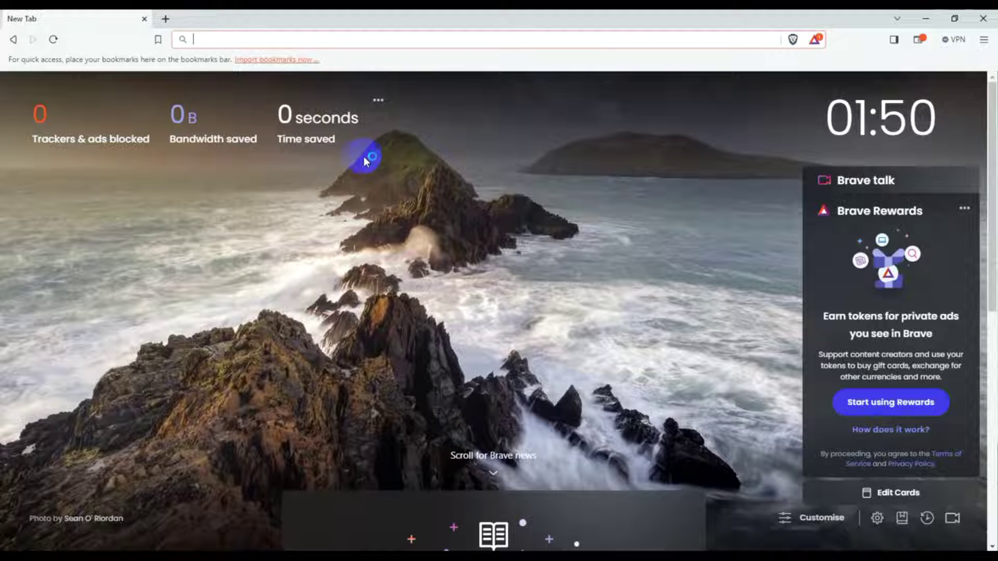
pyautogui.scroll(-3, 296, 256)
pyautogui.scroll(3, 520, 295)
pyautogui.scroll(-3, 520, 294)
pyautogui.click(494, 312)
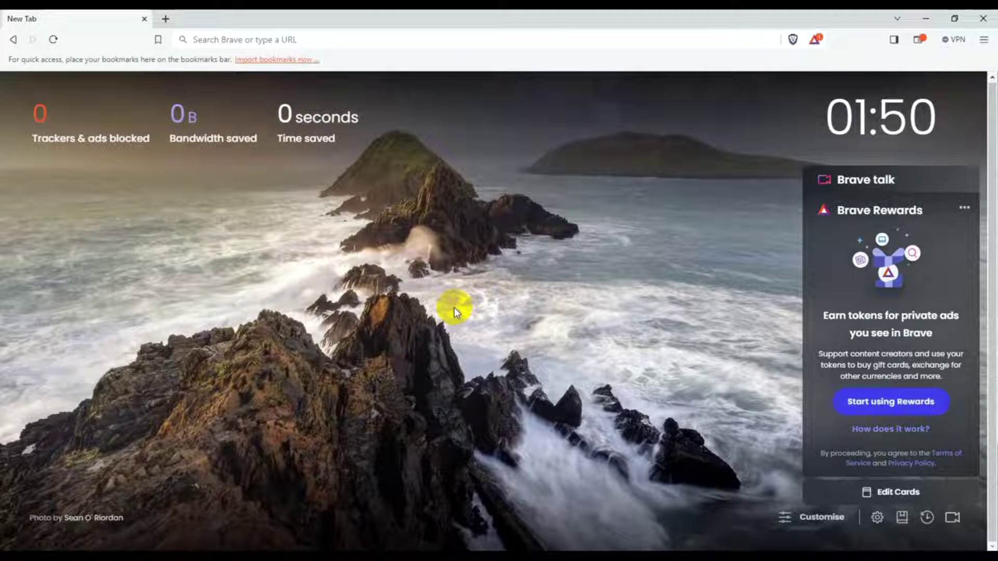
# Open Brave Settings from the main menu
pyautogui.moveTo(890, 124)
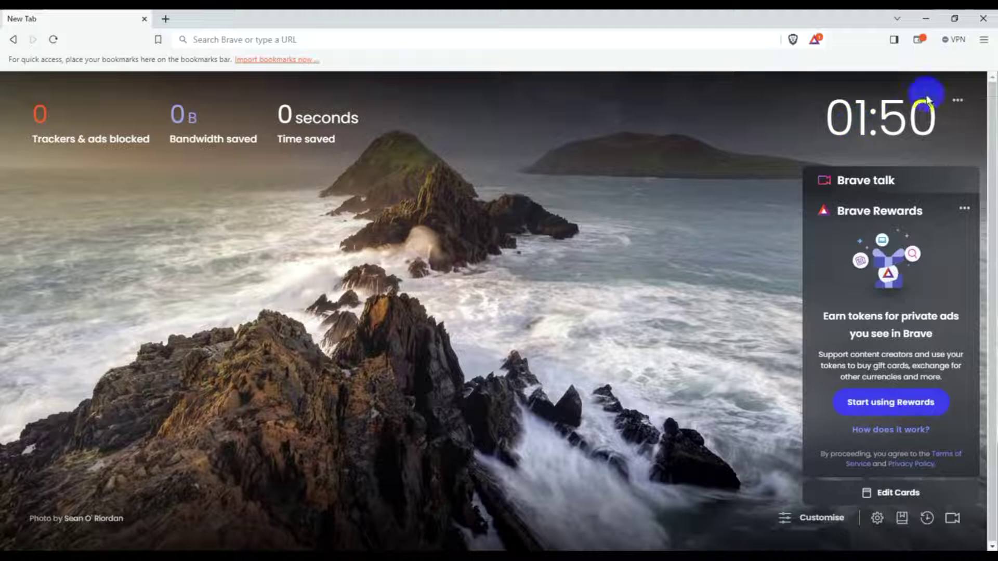
pyautogui.click(983, 40)
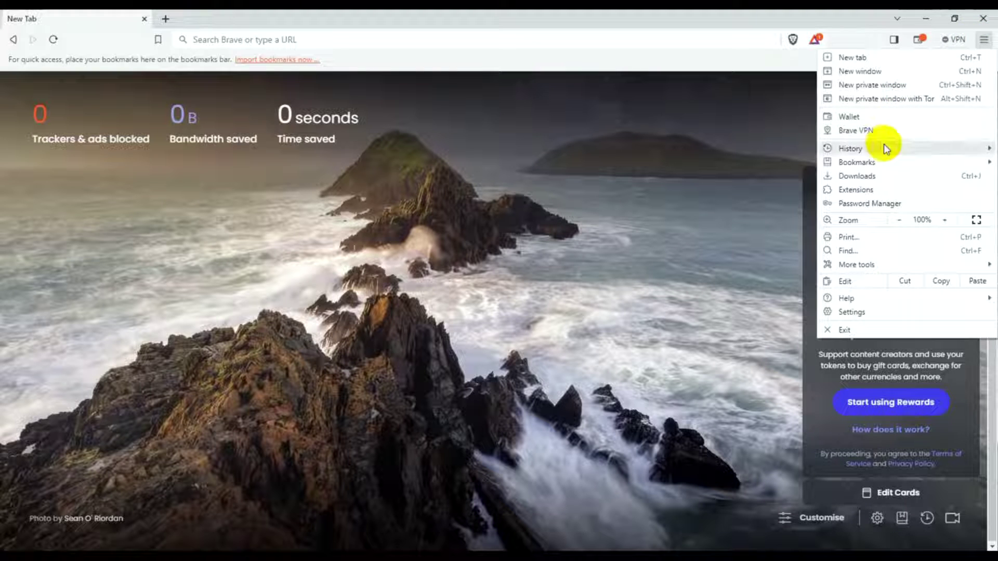
pyautogui.click(870, 311)
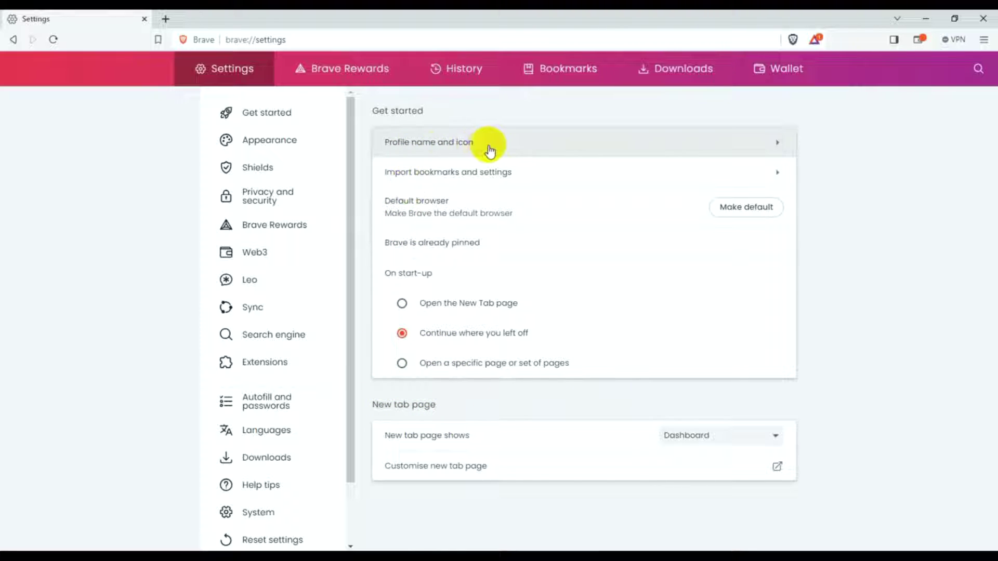
# Rename the profile to 'x' in Profile name and icon
pyautogui.click(442, 145)
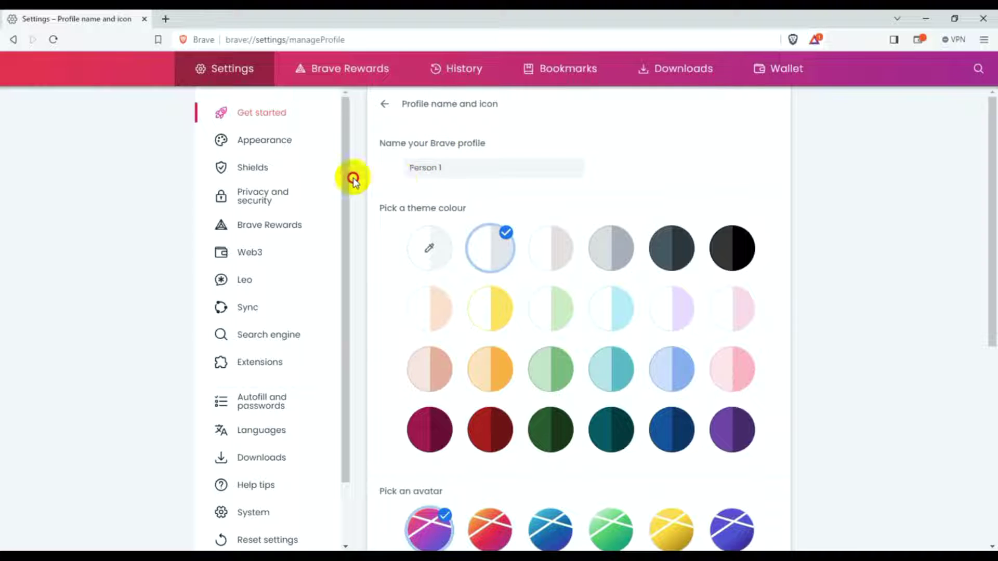
pyautogui.hotkey('ctrl', 'a')
pyautogui.click(470, 169)
pyautogui.hotkey('ctrl', 'a')
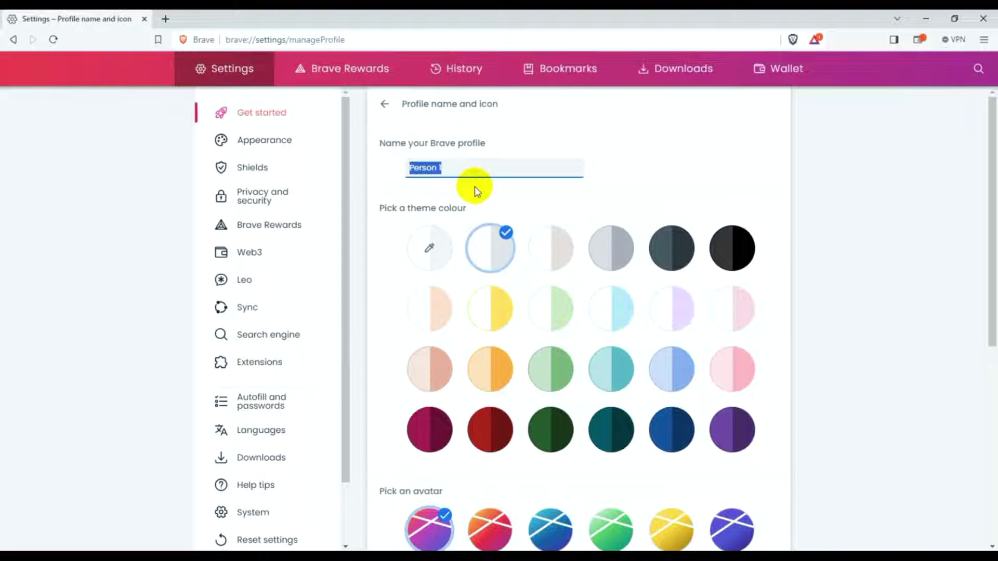
pyautogui.write('x')
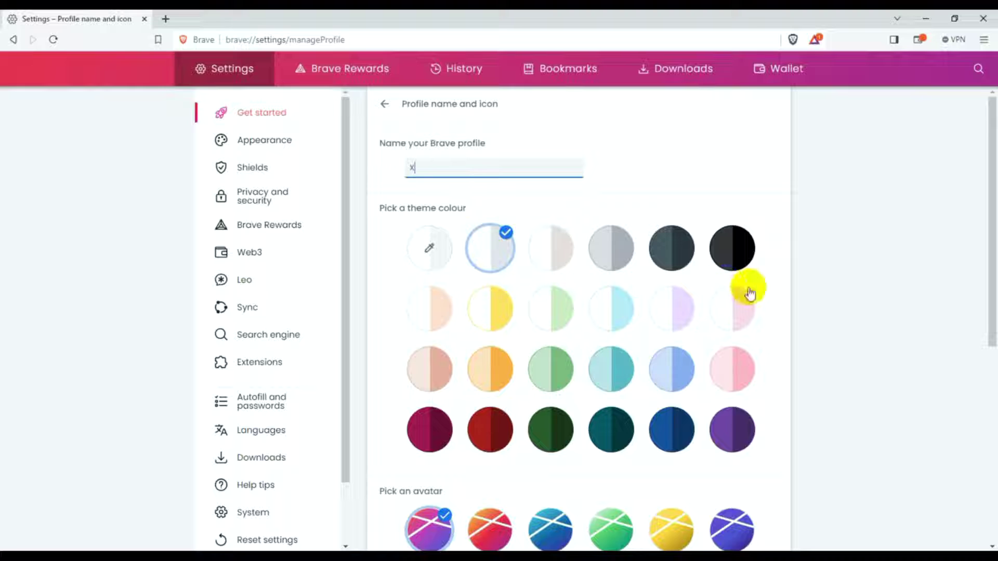
# Apply the black theme colour and black-and-white avatar, then return to main settings
pyautogui.click(733, 249)
pyautogui.scroll(-5, 541, 318)
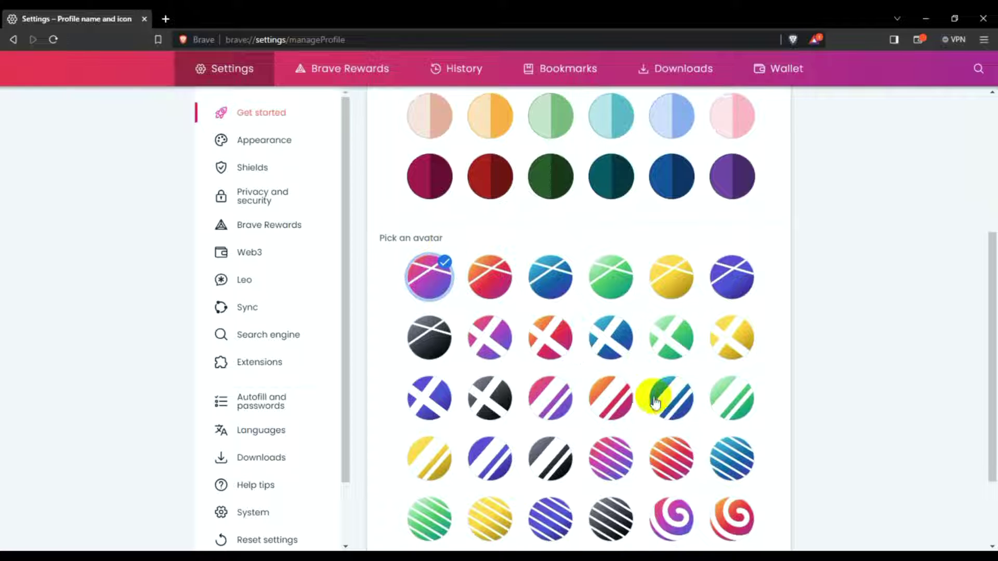
pyautogui.scroll(-2, 658, 398)
pyautogui.click(422, 235)
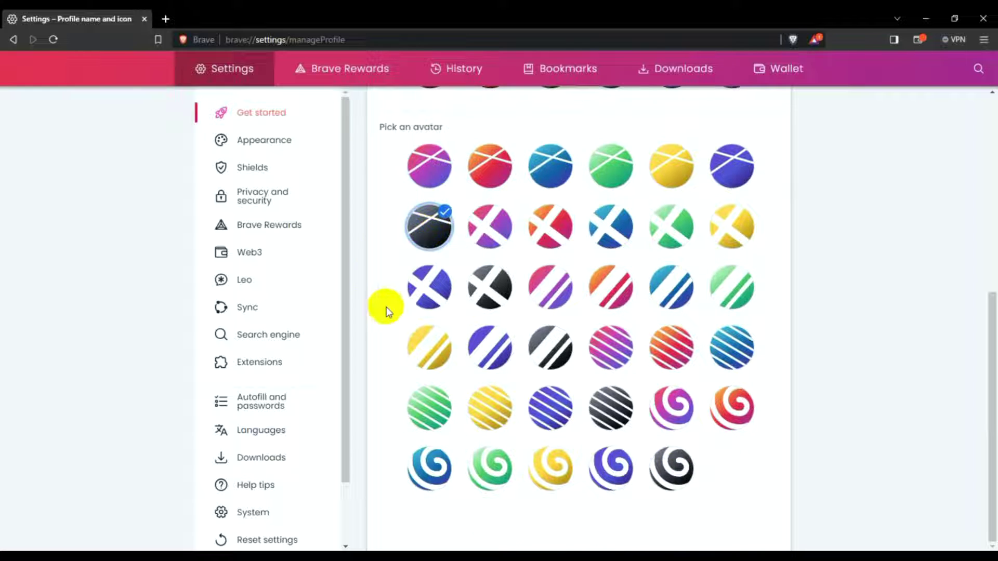
pyautogui.scroll(4, 375, 331)
pyautogui.scroll(3, 375, 332)
pyautogui.click(385, 107)
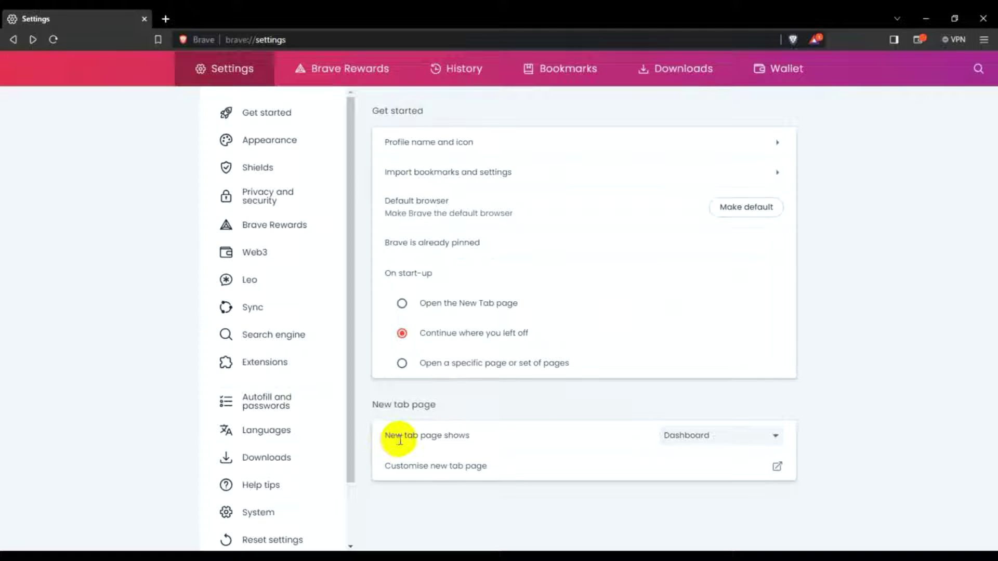
# Set 'New tab page shows' to Homepage and check it in a new tab
pyautogui.click(700, 442)
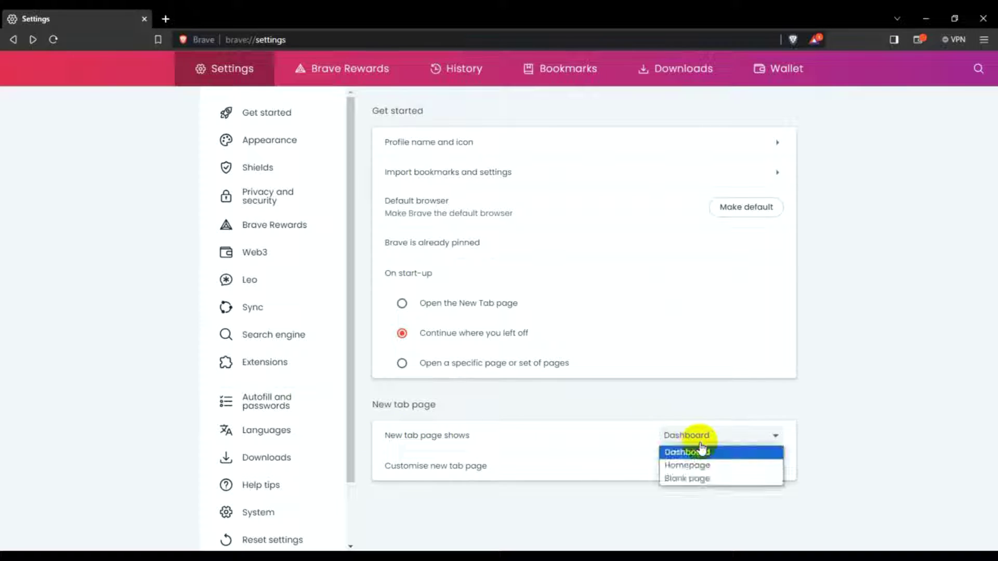
pyautogui.click(716, 469)
pyautogui.click(165, 19)
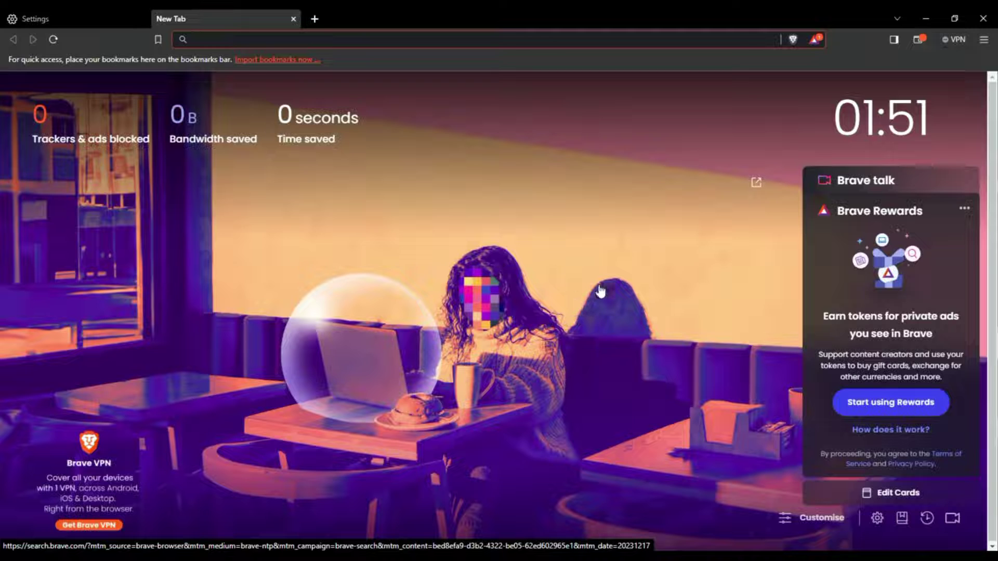
pyautogui.click(101, 18)
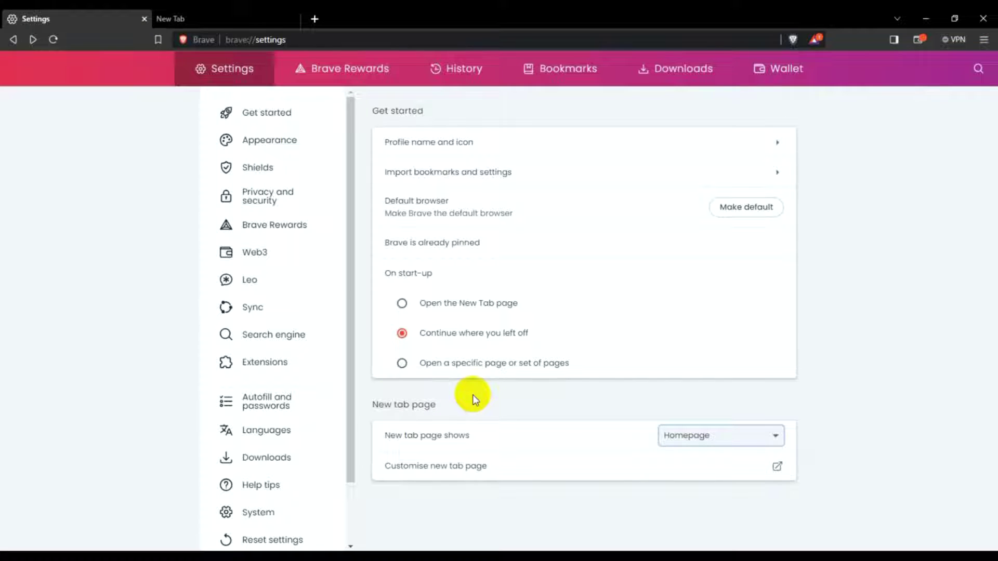
# Set DuckDuckGo as the search engine for normal and private windows
pyautogui.click(287, 343)
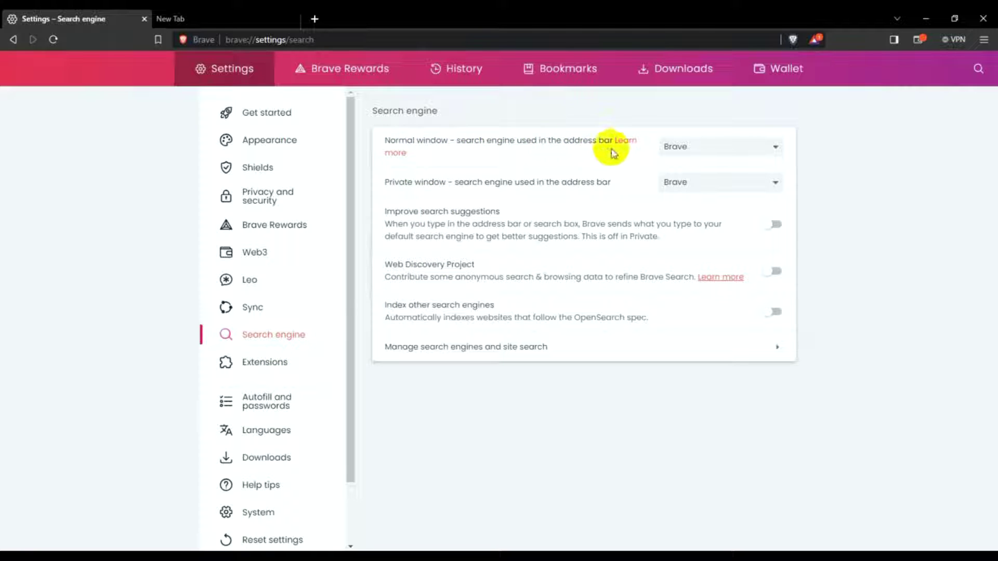
pyautogui.click(681, 147)
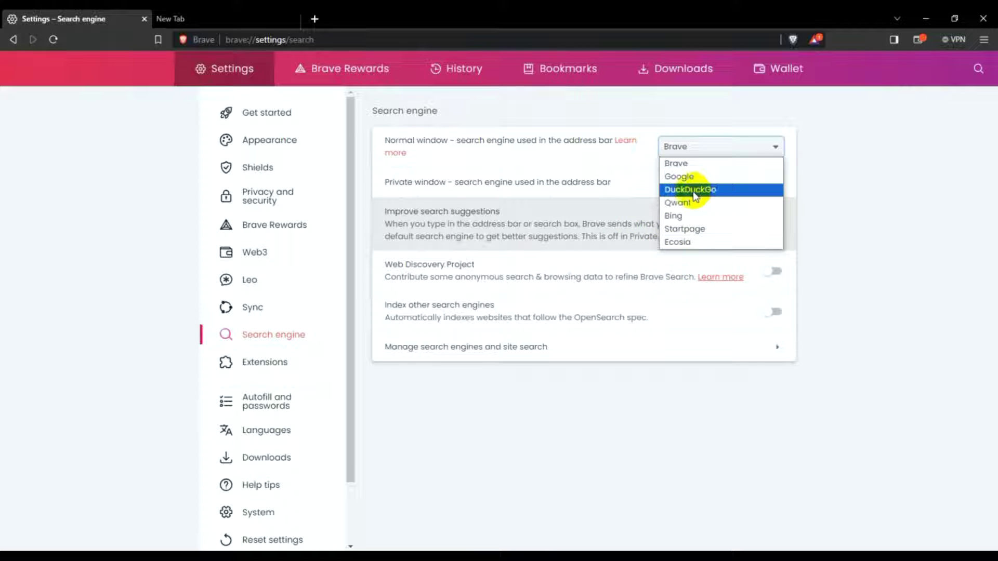
pyautogui.click(683, 190)
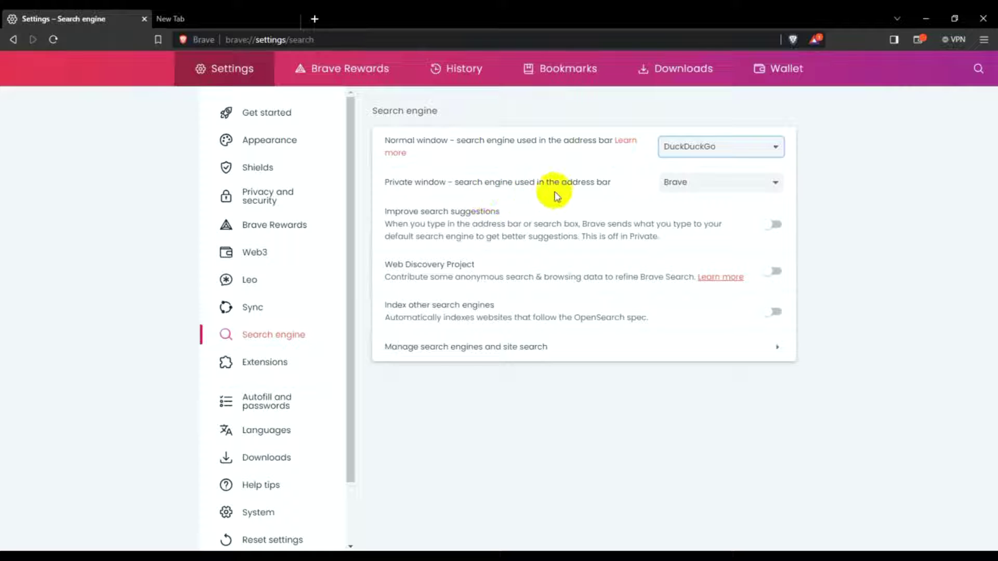
pyautogui.click(686, 186)
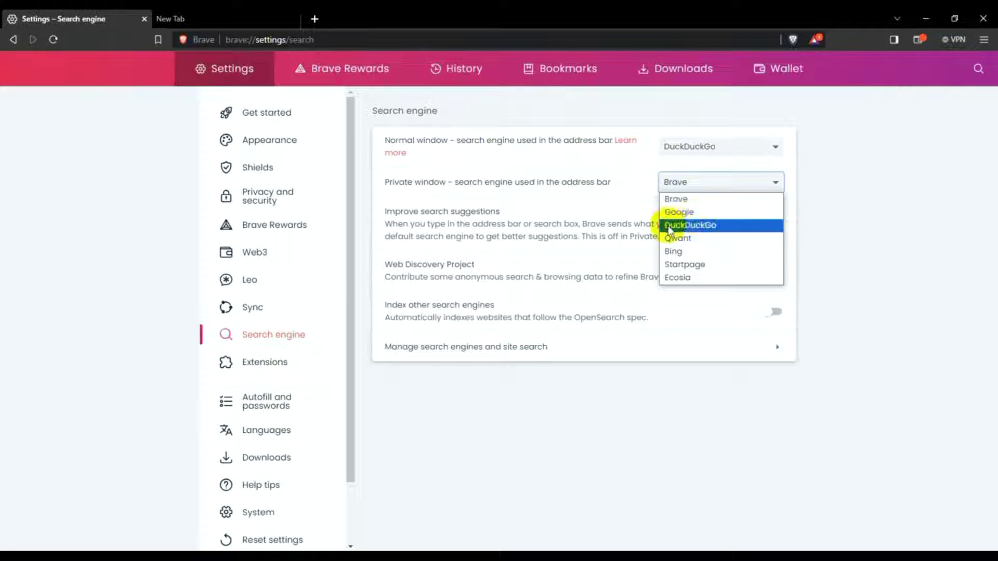
pyautogui.click(713, 231)
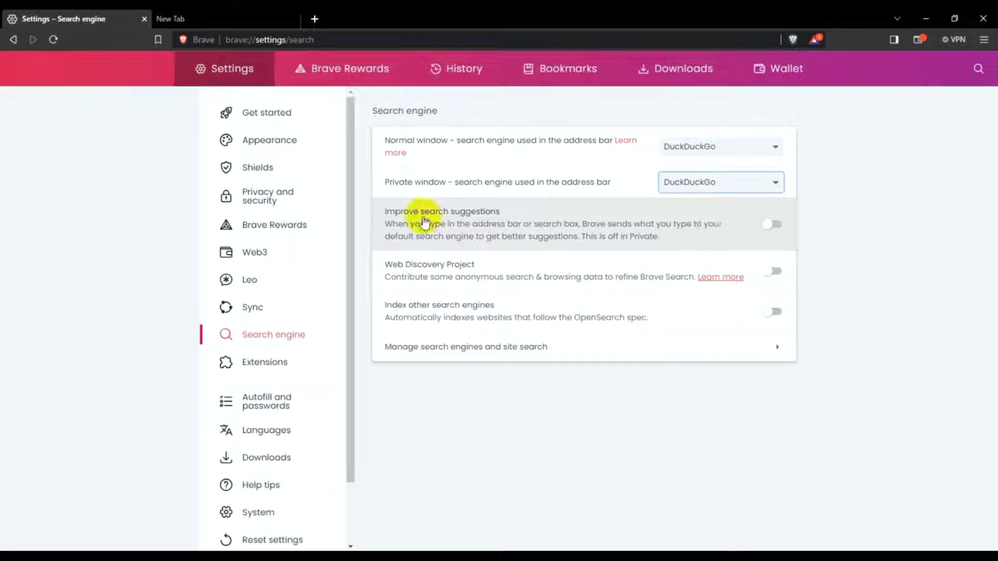
# Turn on search suggestions, Web Discovery Project and indexing of other search engines
pyautogui.click(771, 224)
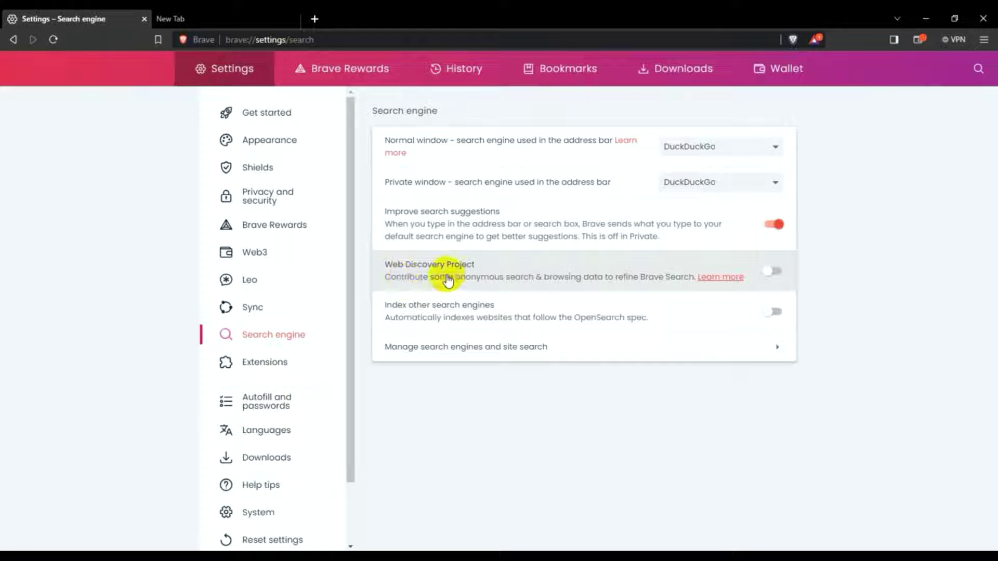
pyautogui.click(772, 271)
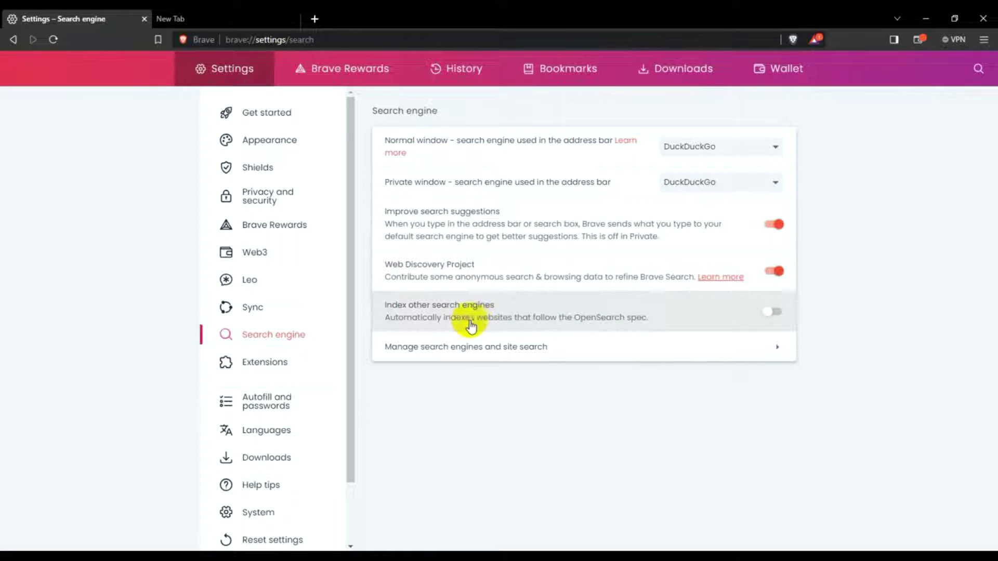
pyautogui.click(770, 312)
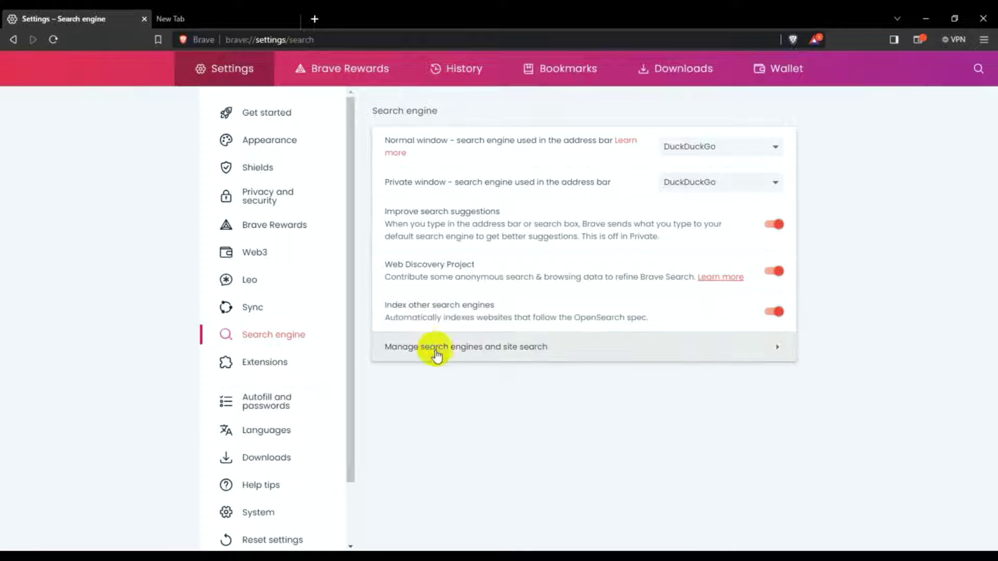
pyautogui.click(585, 349)
pyautogui.scroll(-4, 602, 337)
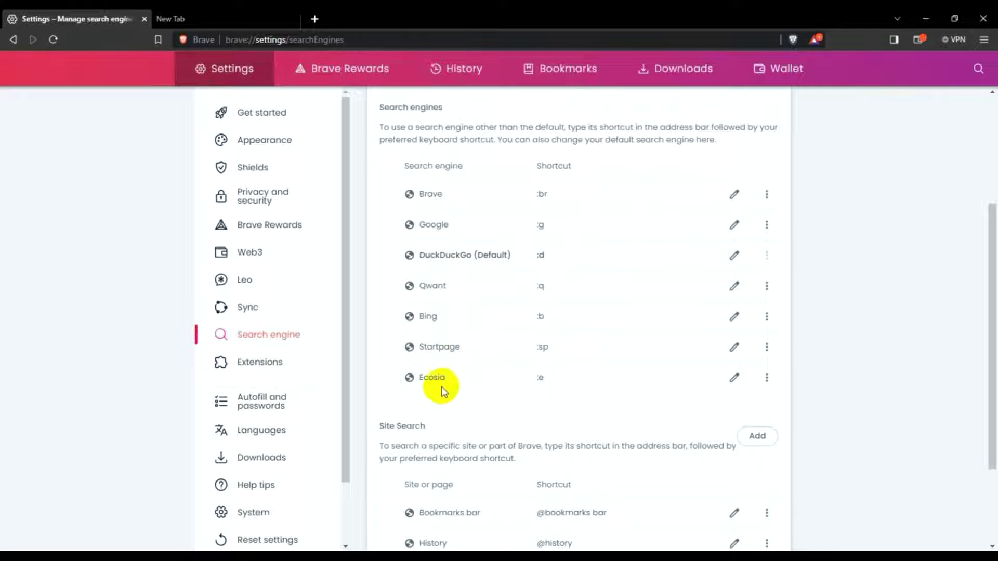
pyautogui.scroll(-2, 468, 386)
pyautogui.scroll(5, 484, 352)
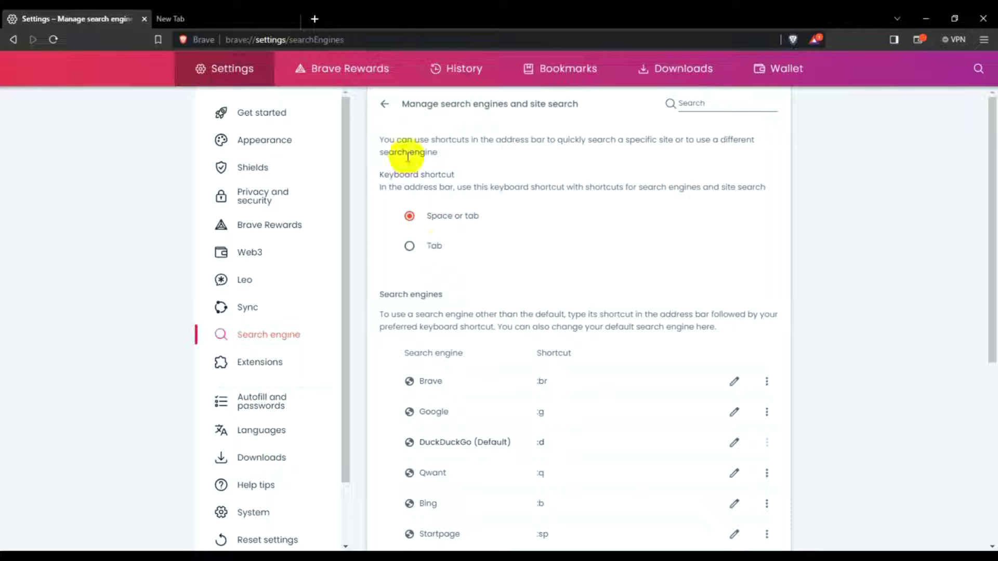
pyautogui.click(385, 104)
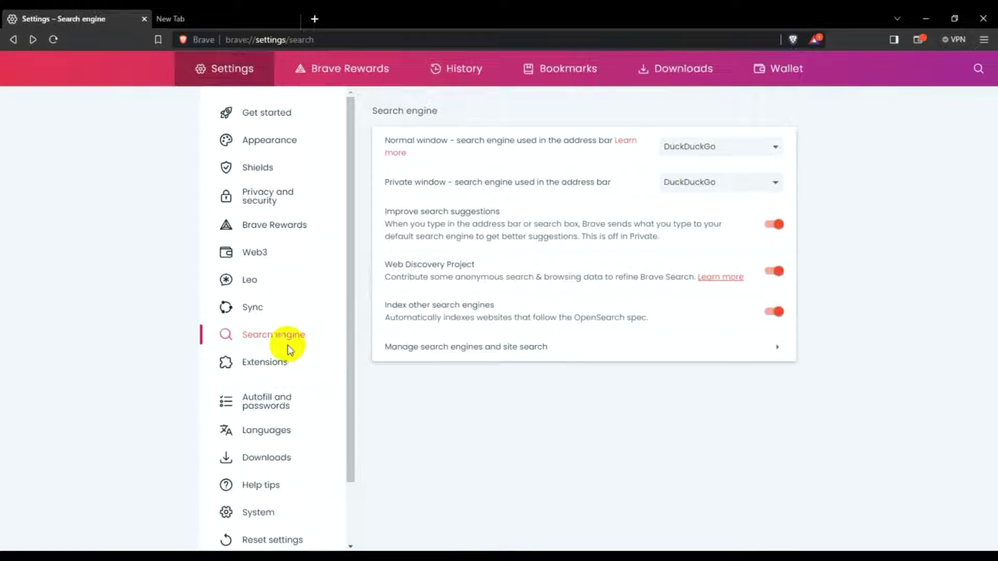
# Enable Google login for extensions, Media Router and Widevine in Extensions settings
pyautogui.click(262, 372)
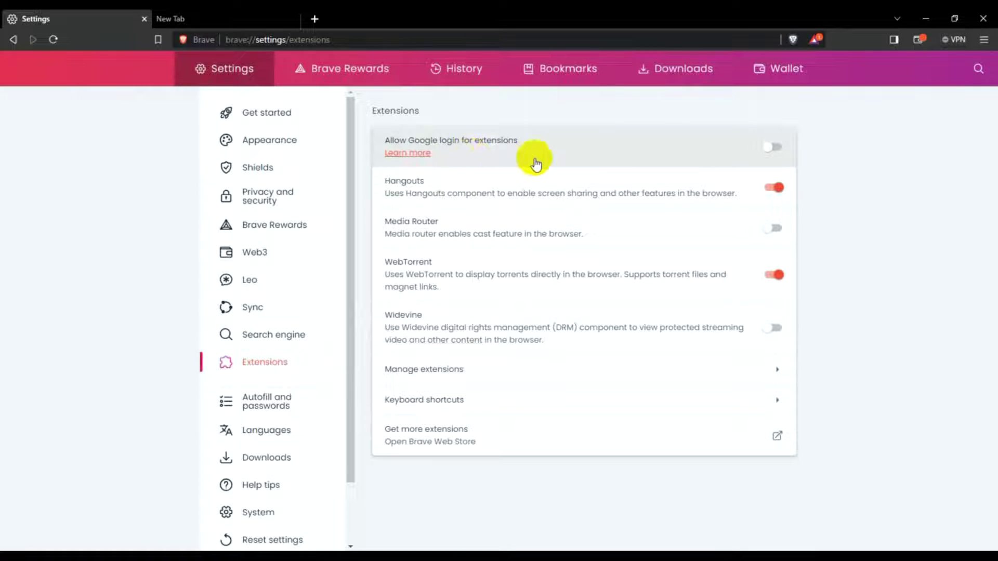
pyautogui.click(772, 148)
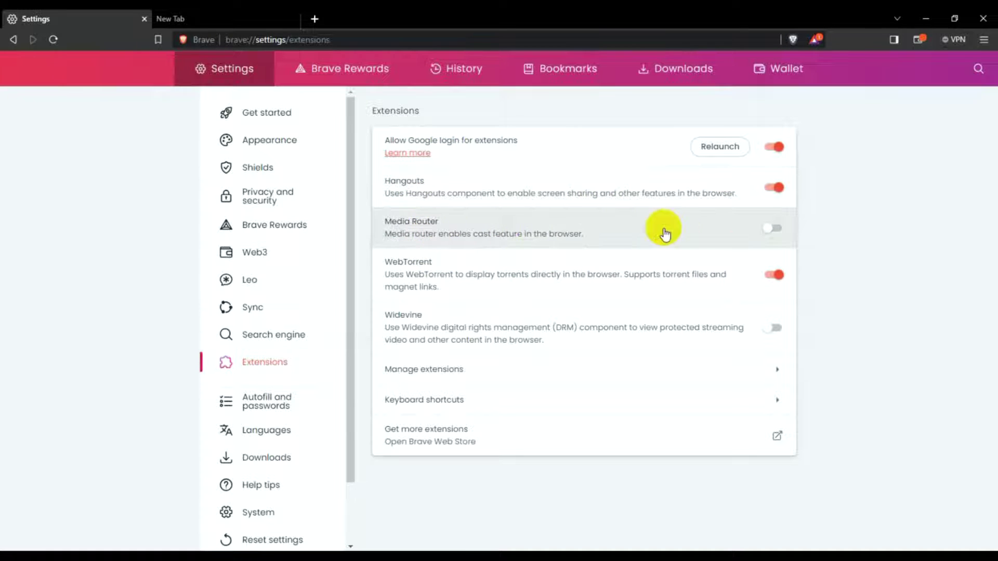
pyautogui.click(774, 228)
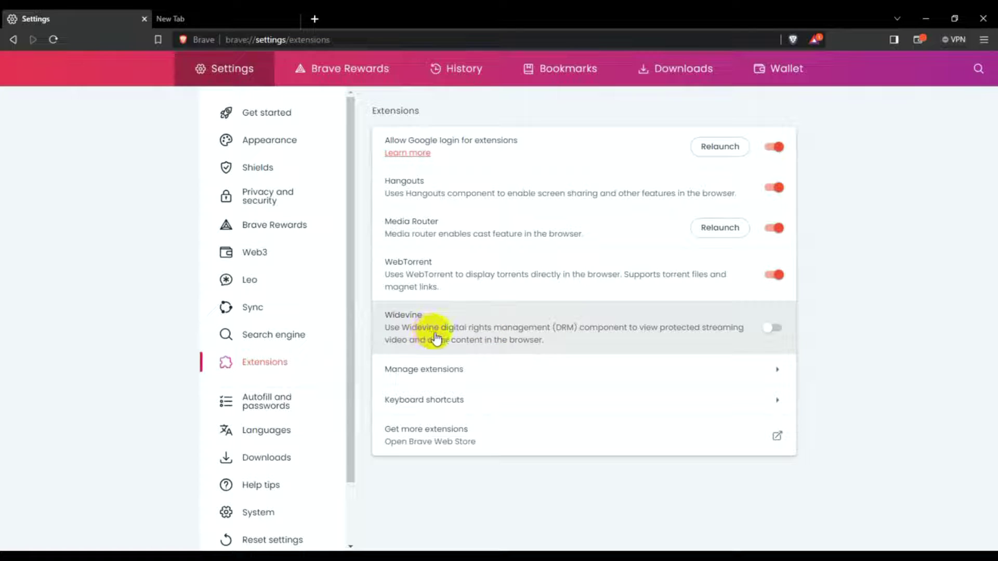
pyautogui.click(773, 328)
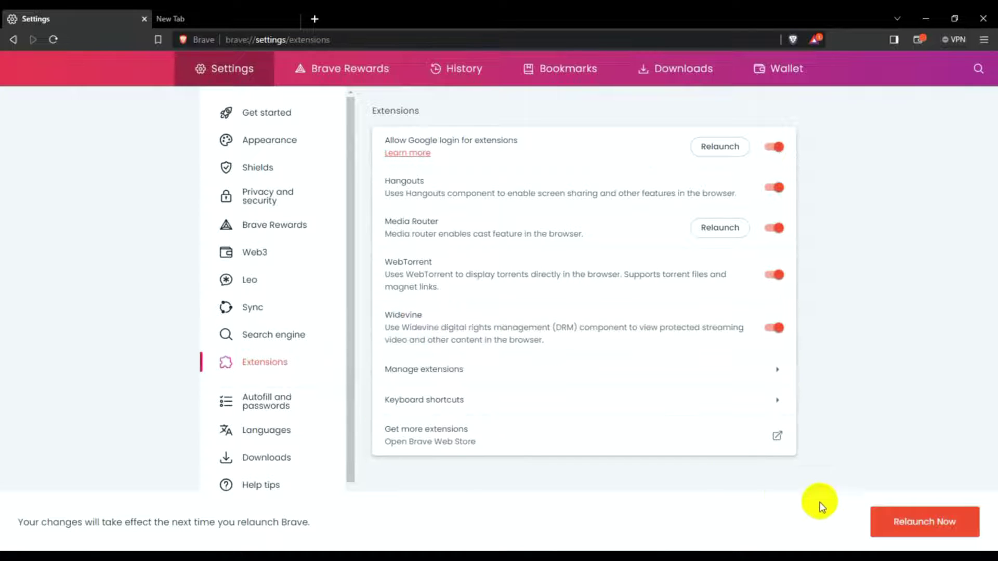
# Start changing the download location in Downloads settings
pyautogui.scroll(-2, 280, 465)
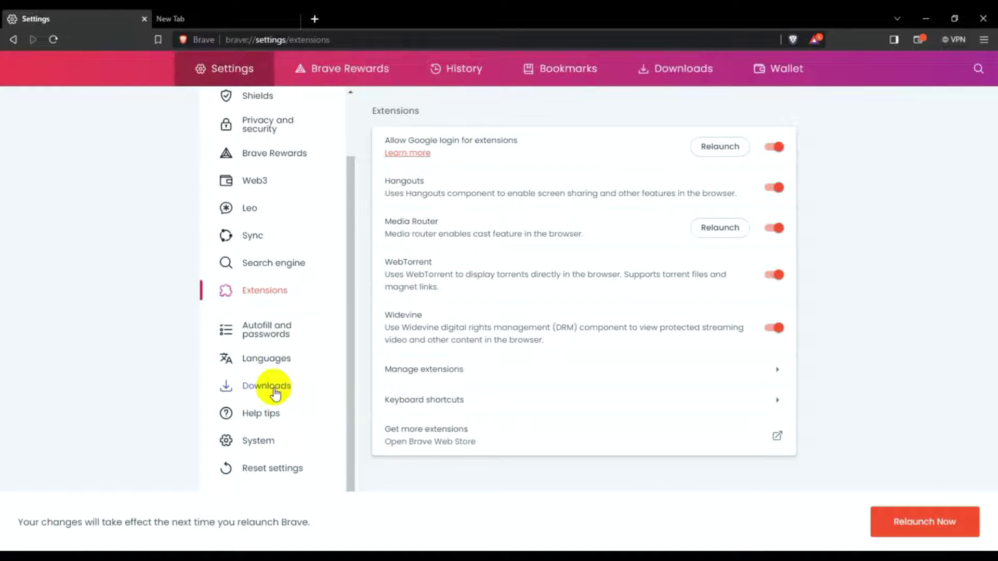
pyautogui.click(259, 390)
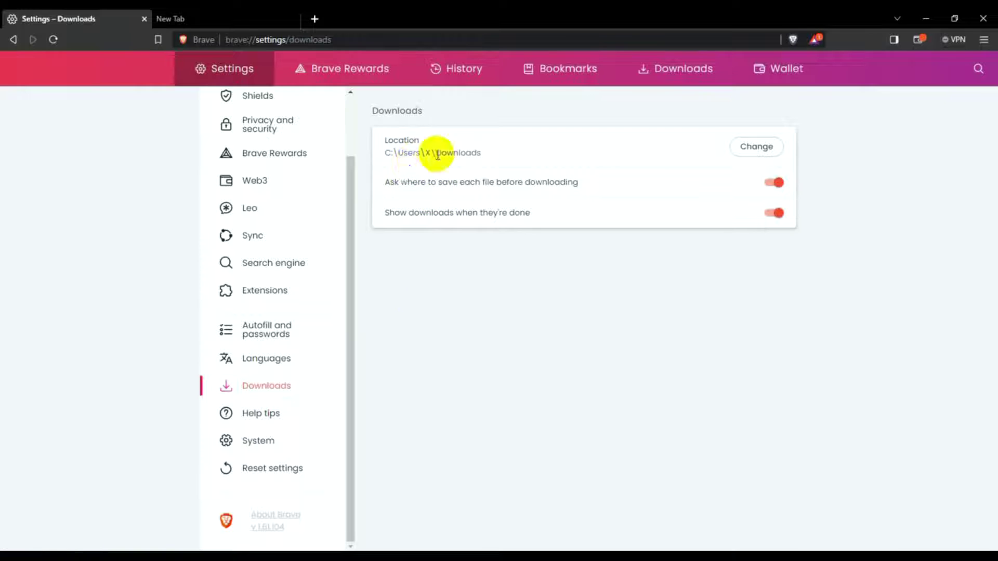
pyautogui.doubleClick(465, 153)
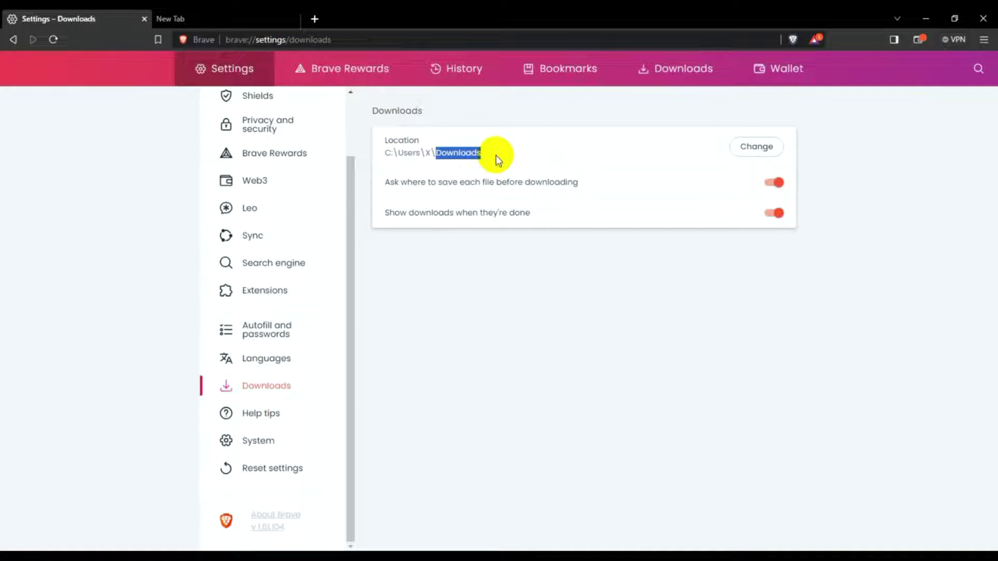
pyautogui.click(769, 148)
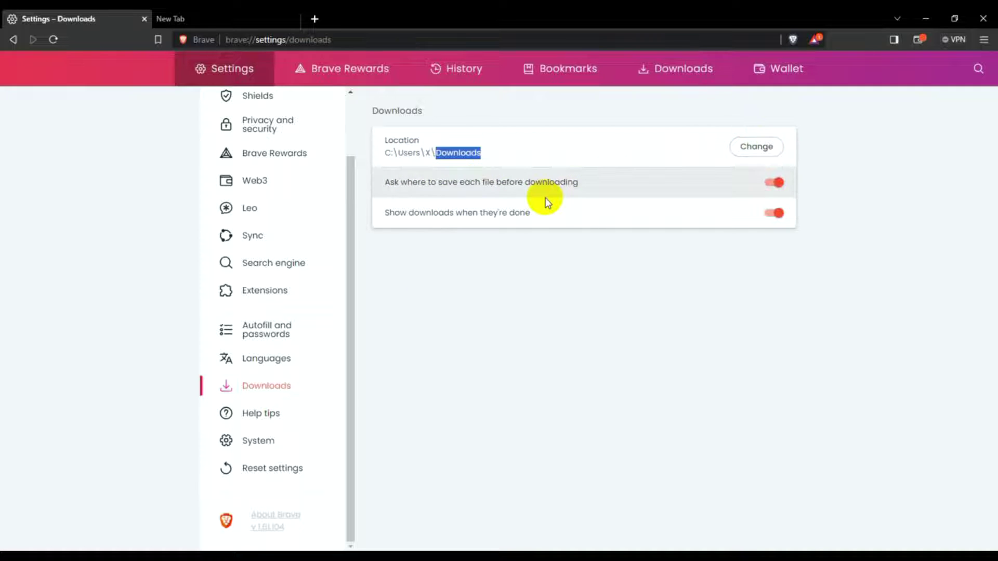
# Browse to drive New Volume (E:) in the Location dialog
pyautogui.scroll(-1, 65, 247)
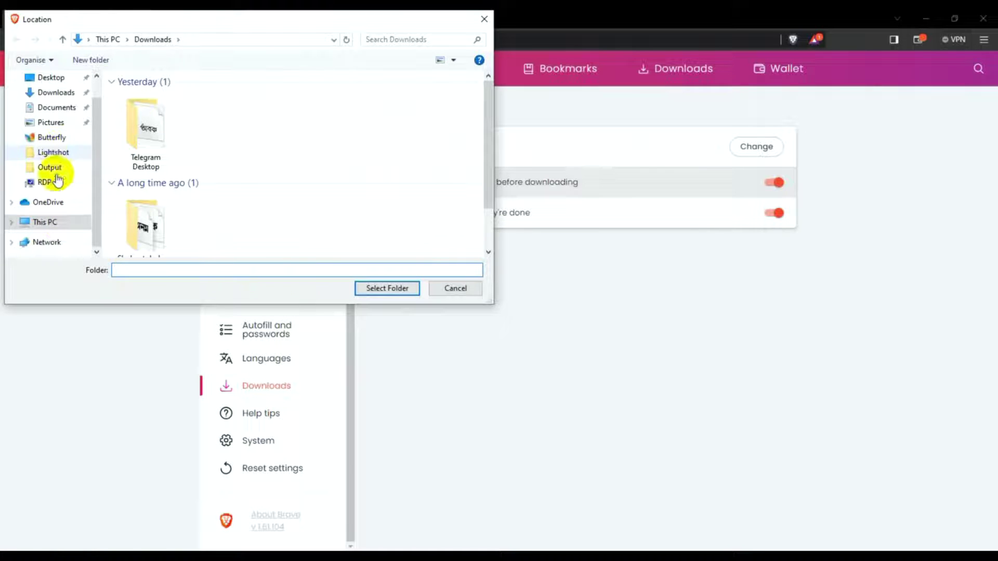
pyautogui.click(48, 223)
pyautogui.scroll(-2, 244, 226)
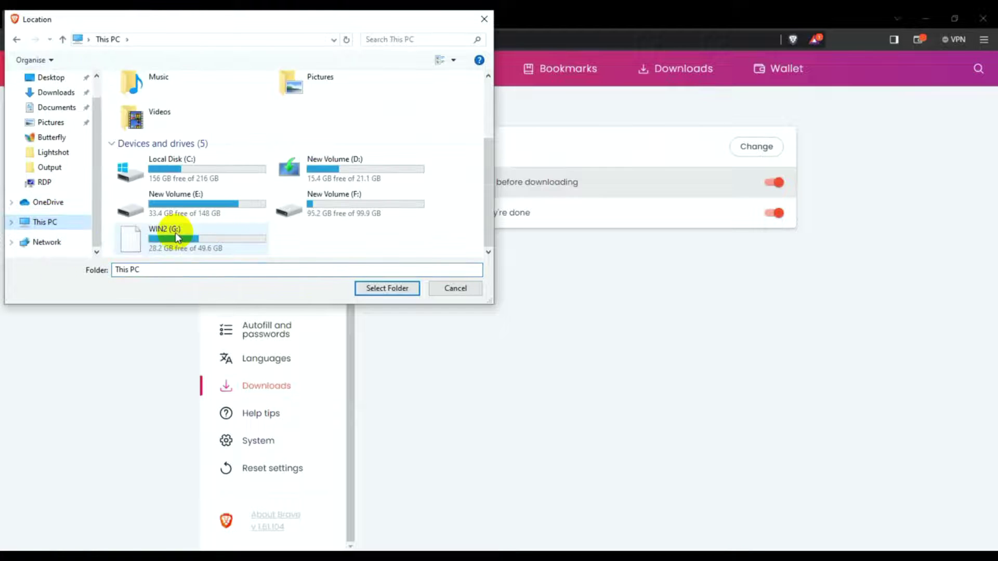
pyautogui.click(188, 207)
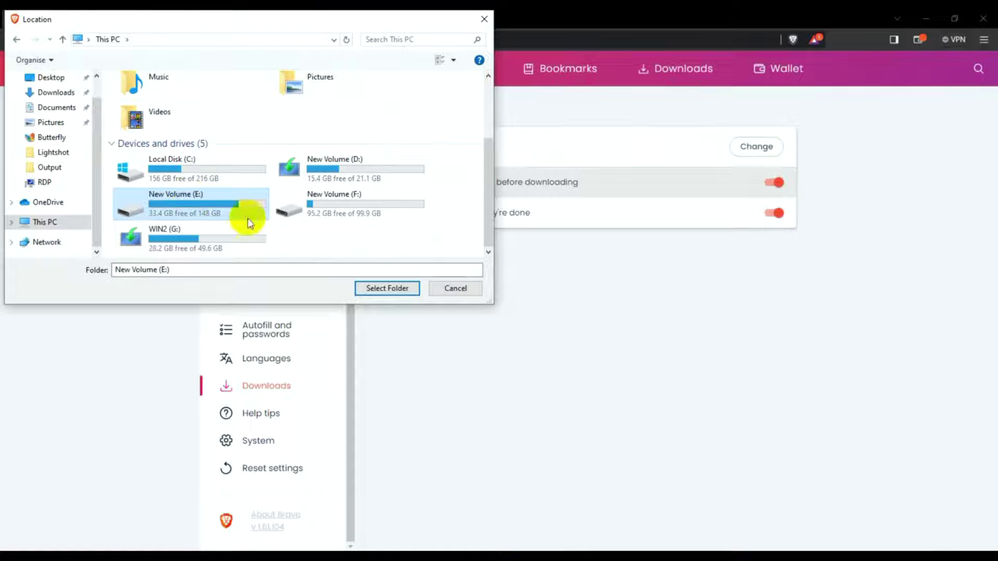
pyautogui.doubleClick(222, 208)
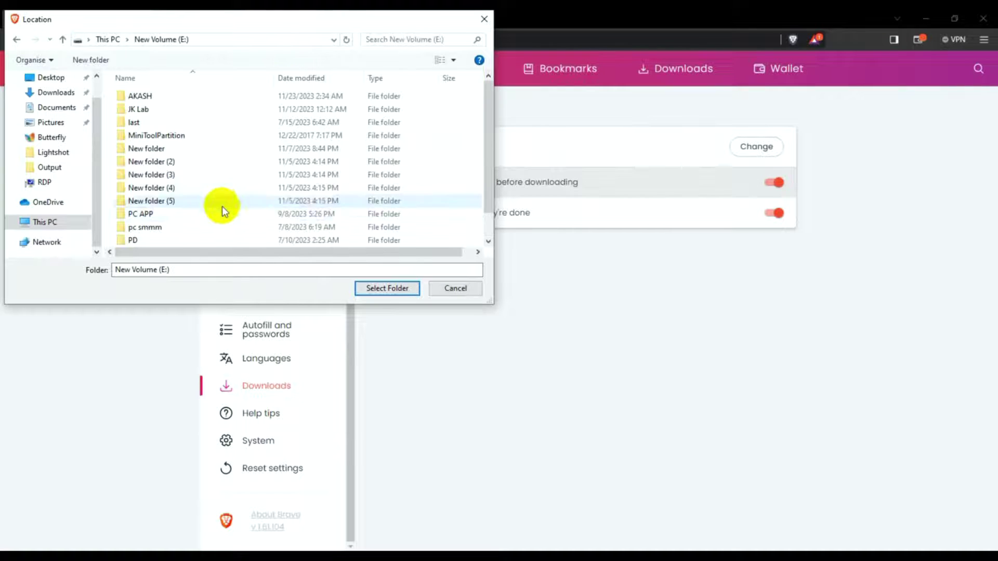
pyautogui.scroll(-1, 184, 219)
pyautogui.scroll(1, 196, 226)
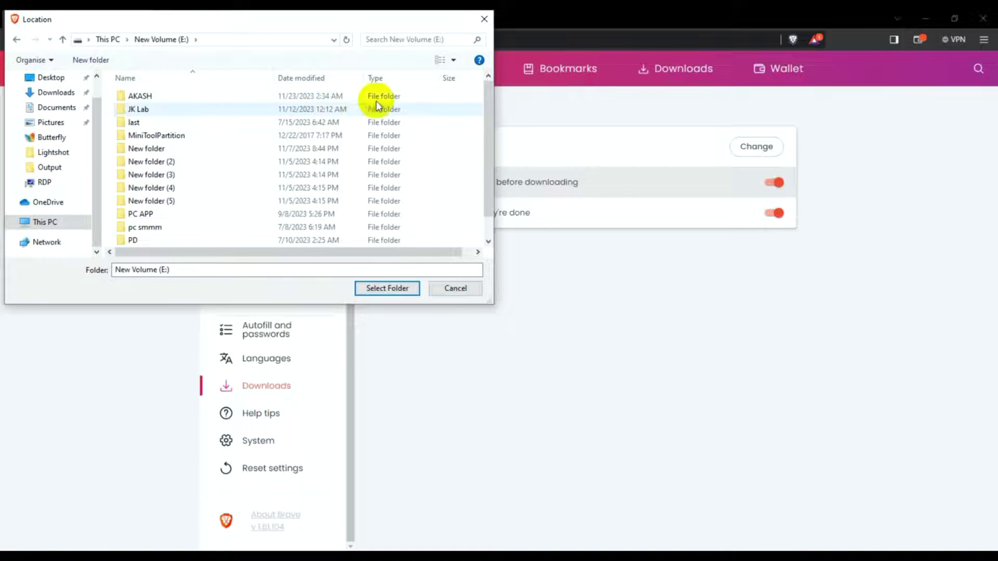
# Create a folder named Brave on E: and select it as the download folder
pyautogui.rightClick(437, 223)
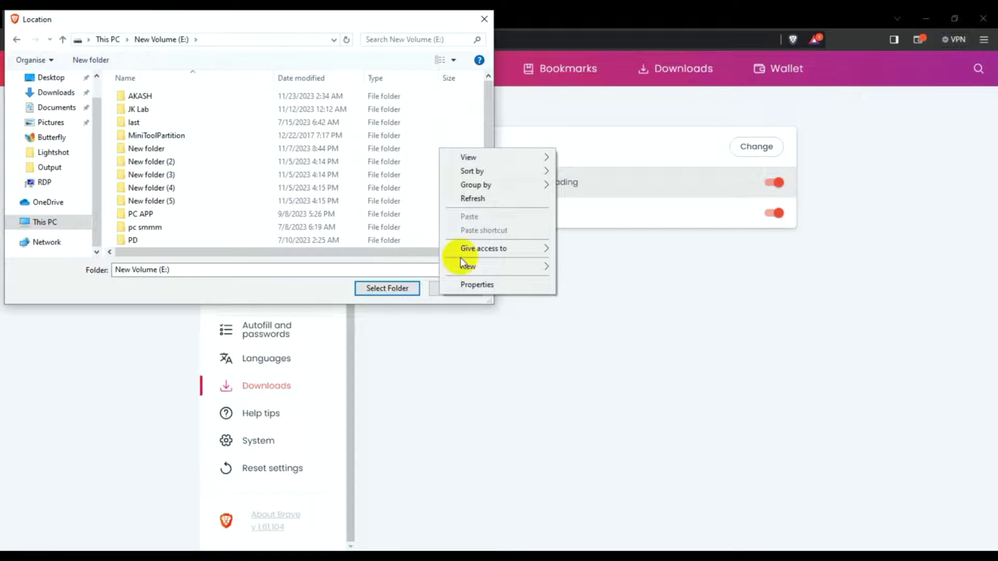
pyautogui.moveTo(466, 261)
pyautogui.click(569, 268)
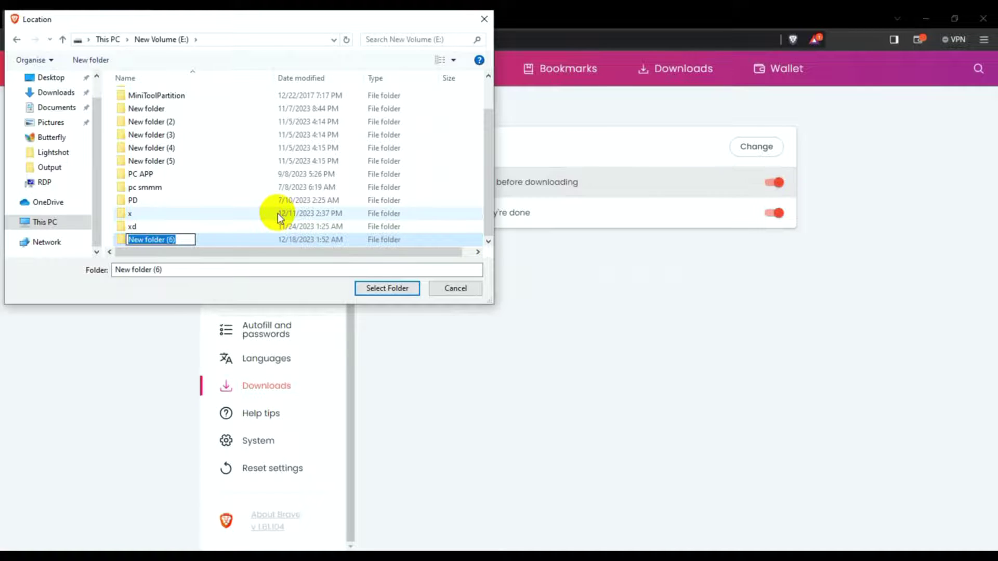
pyautogui.write('Brave')
pyautogui.press('Return')
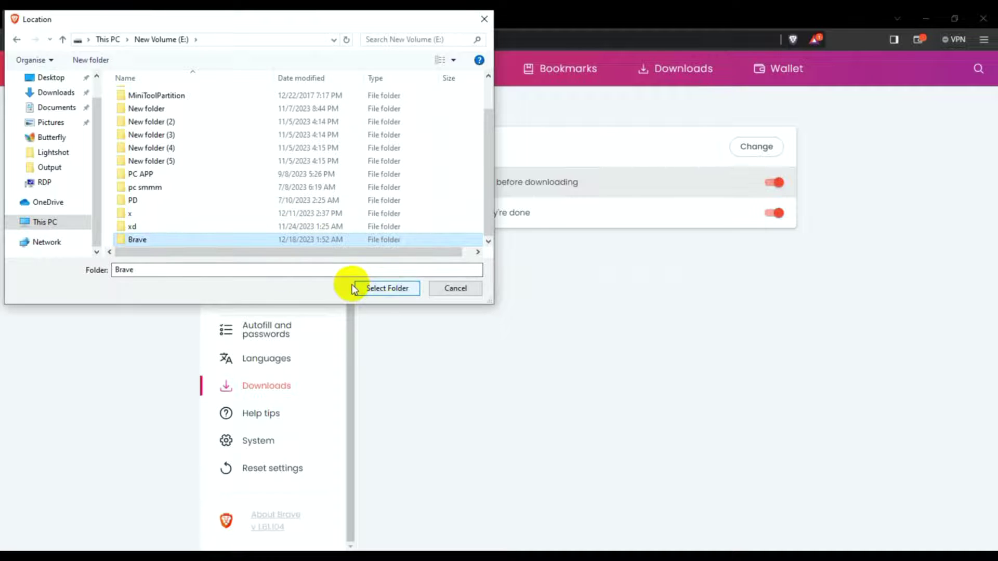
pyautogui.click(390, 289)
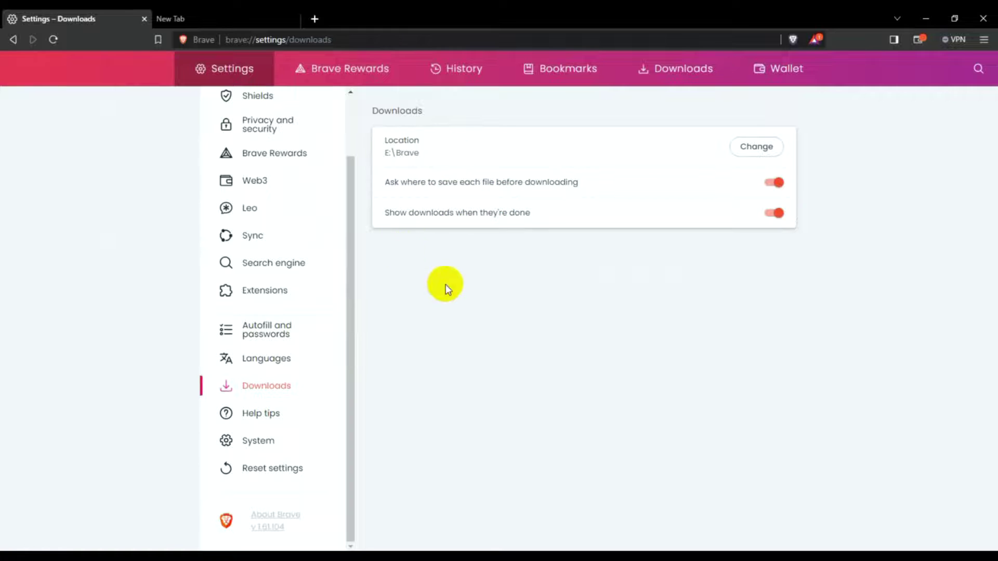
# Switch on Memory saver under Performance in System settings
pyautogui.click(269, 446)
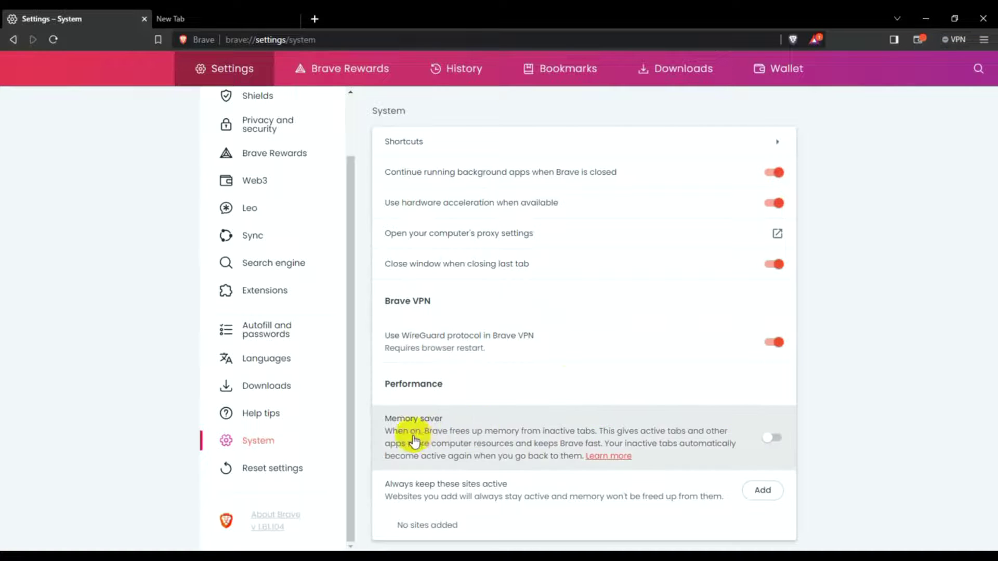
pyautogui.click(773, 438)
pyautogui.scroll(2, 291, 468)
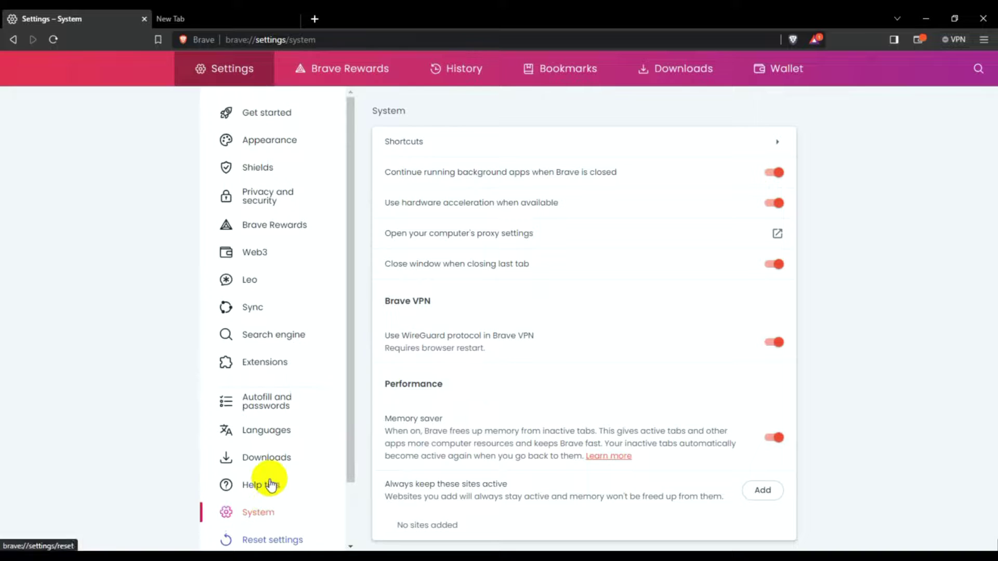
pyautogui.click(263, 335)
# Relaunch Brave from Extensions and close extra tabs, leaving a single New Tab
pyautogui.click(270, 366)
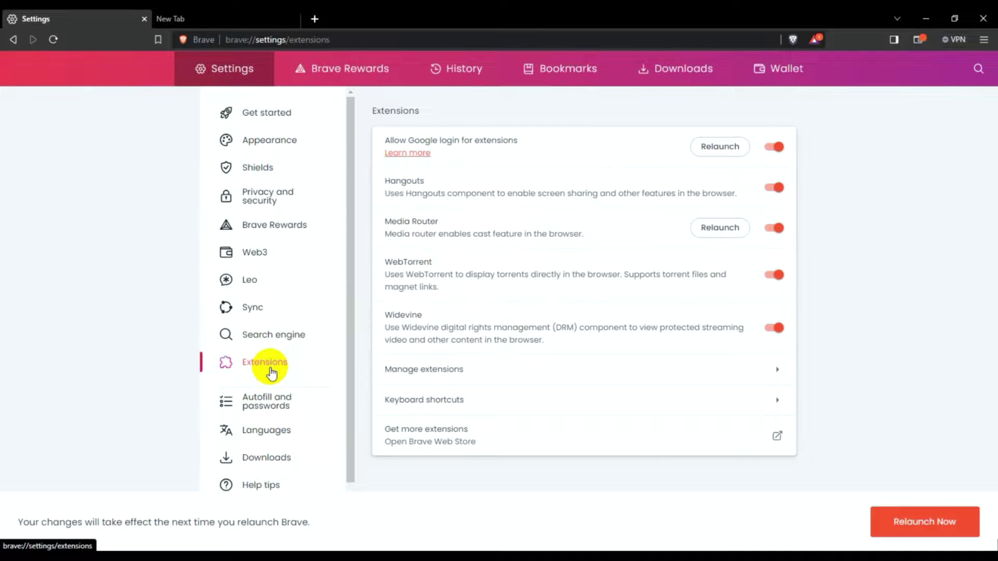
pyautogui.click(907, 522)
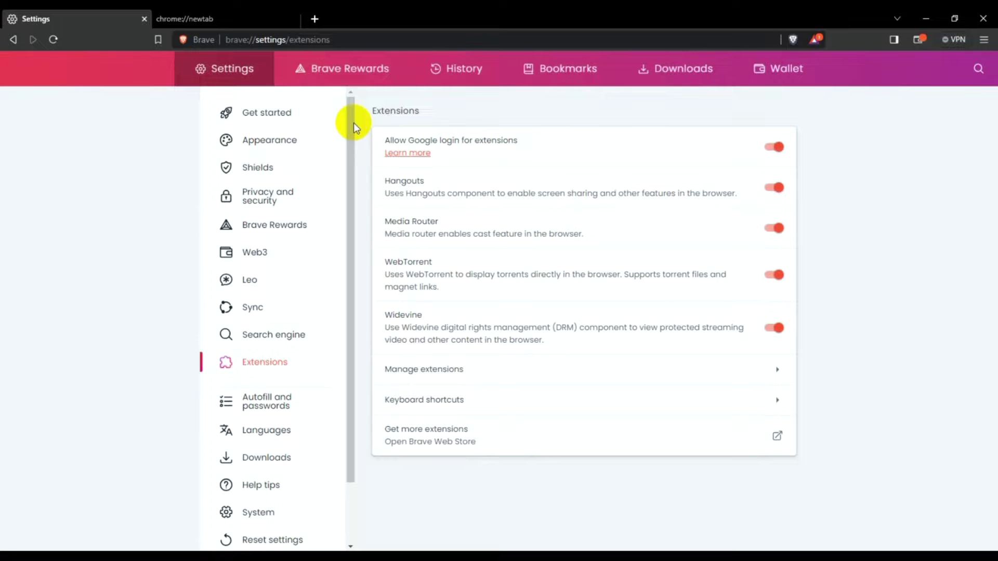
pyautogui.click(315, 22)
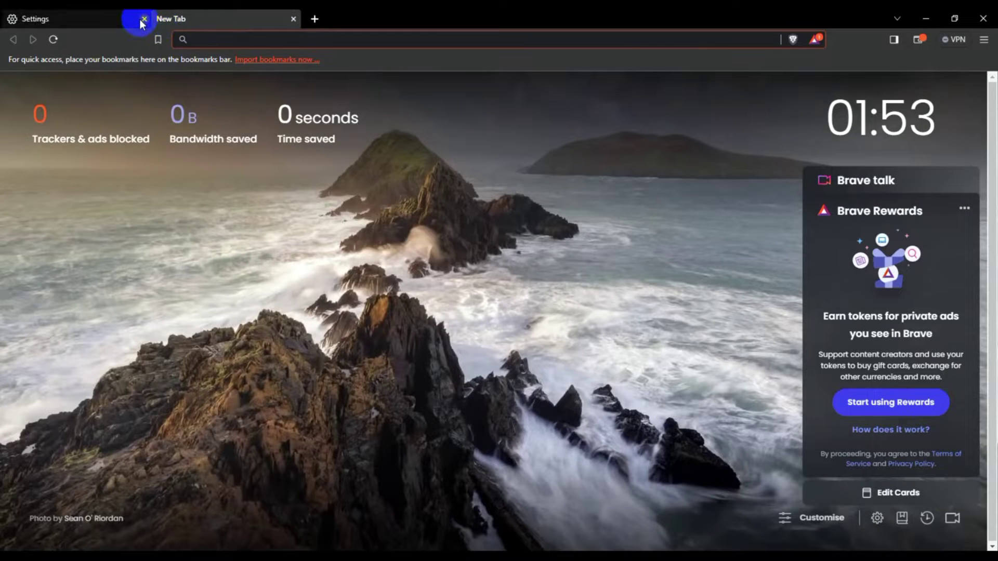
pyautogui.click(144, 20)
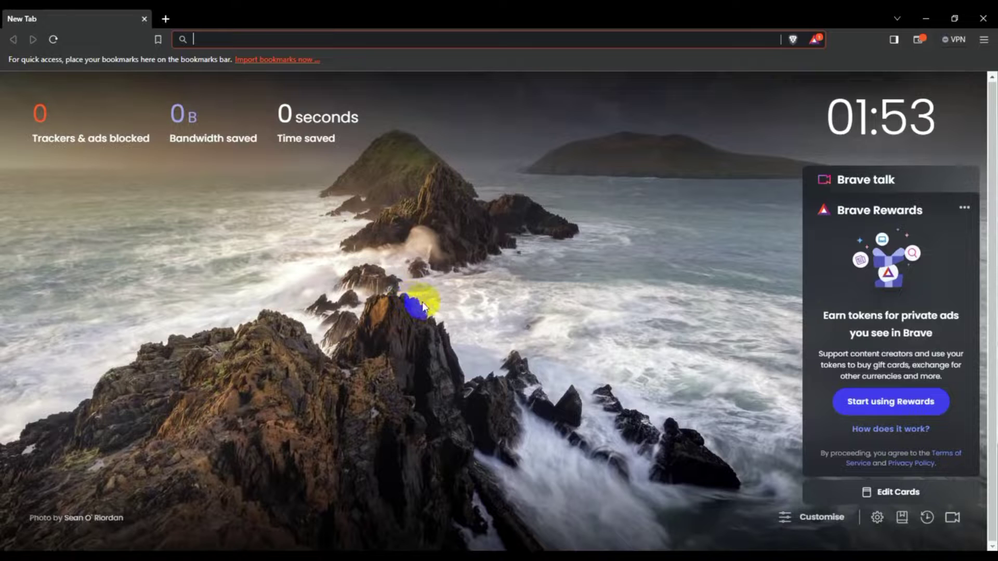
pyautogui.click(526, 244)
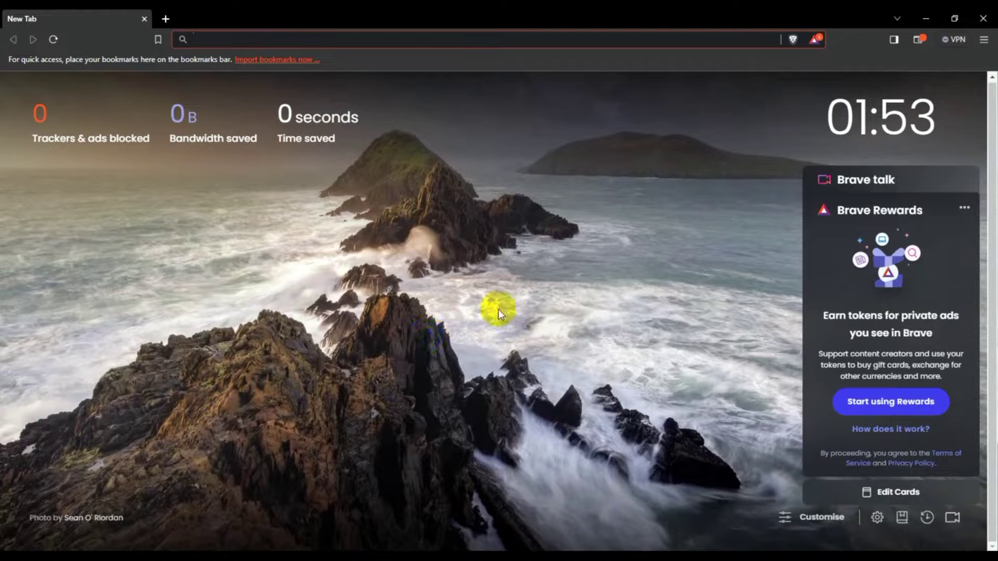